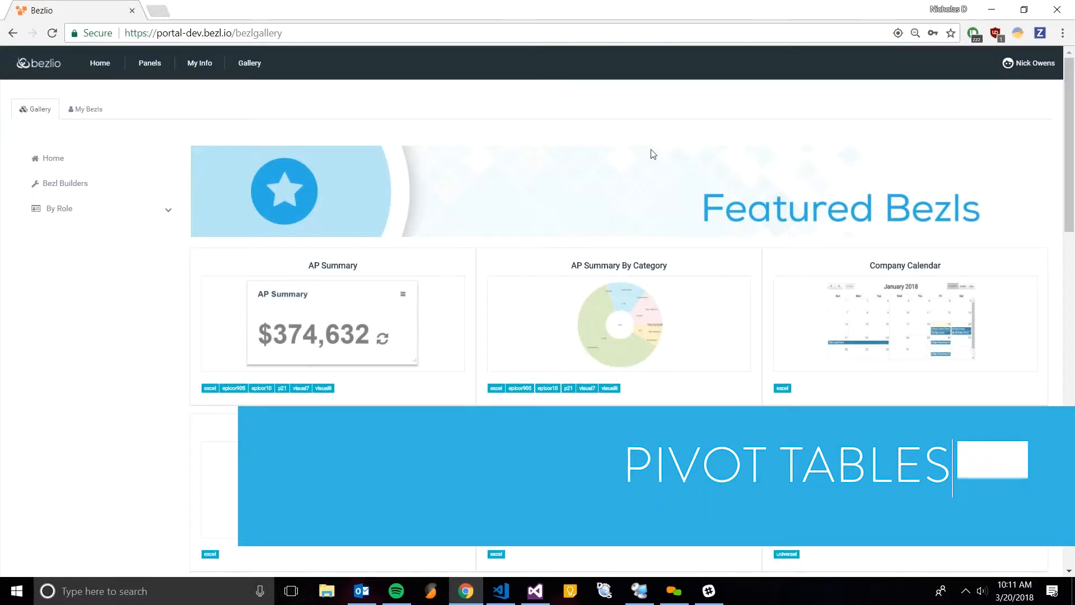
Find the Pivot Table template among the Bezl Builders in the gallery and run its builder
{"action": "left_click", "coordinate": [90, 190]}
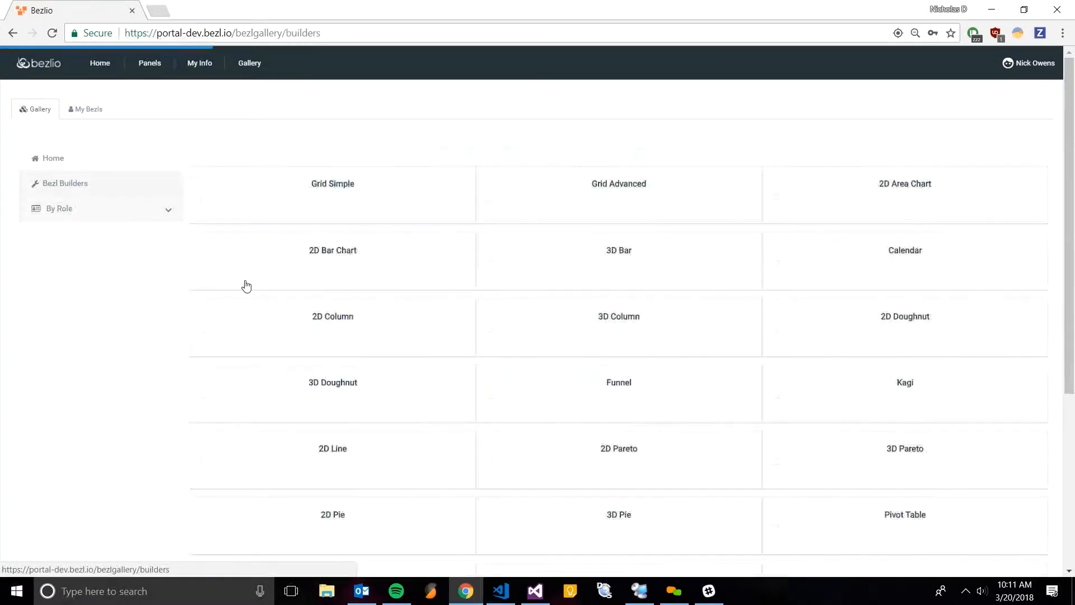
{"action": "scroll", "coordinate": [737, 196], "scroll_direction": "down", "scroll_amount": 5}
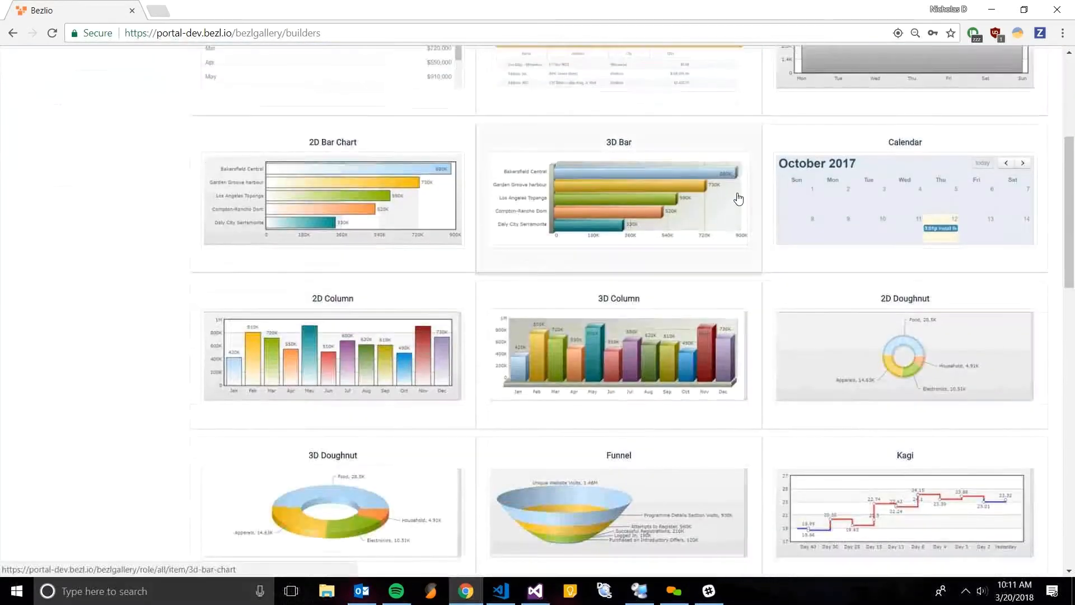
{"action": "scroll", "coordinate": [738, 201], "scroll_direction": "down", "scroll_amount": 11}
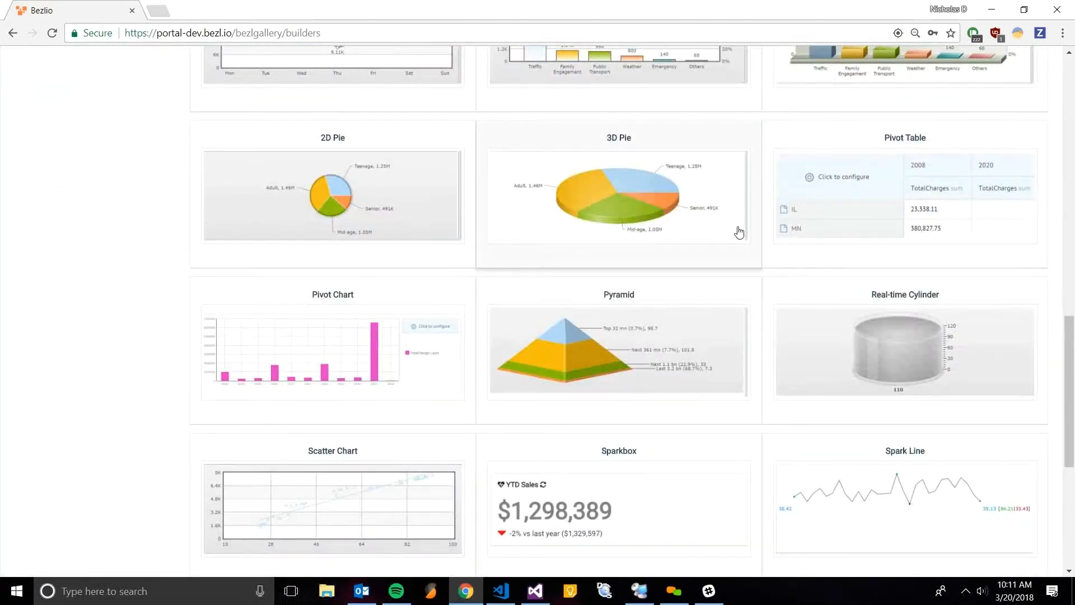
{"action": "scroll", "coordinate": [742, 274], "scroll_direction": "up", "scroll_amount": 1}
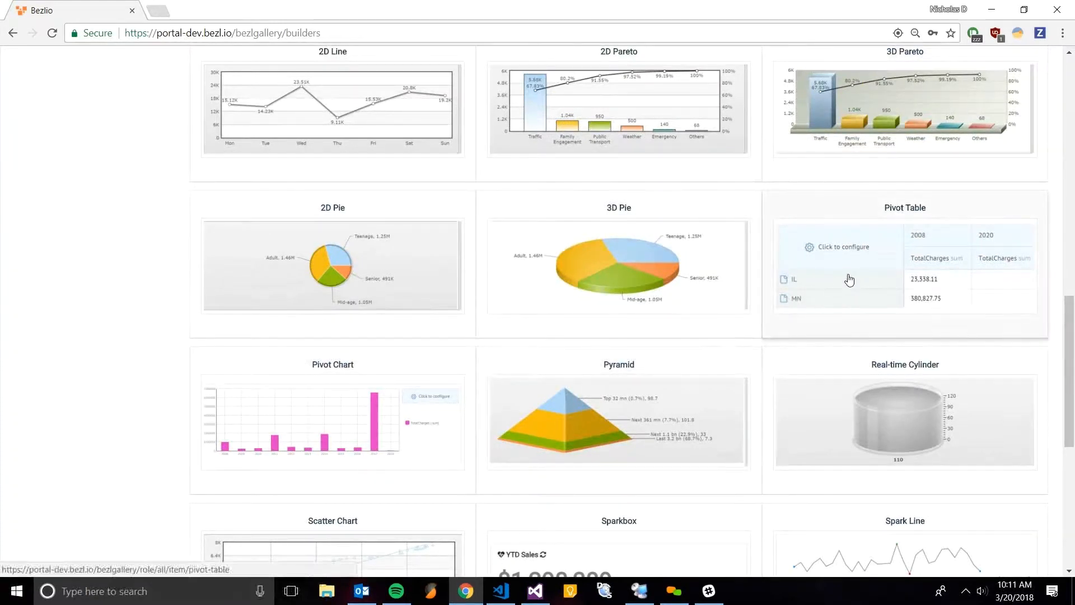
{"action": "left_click", "coordinate": [882, 286]}
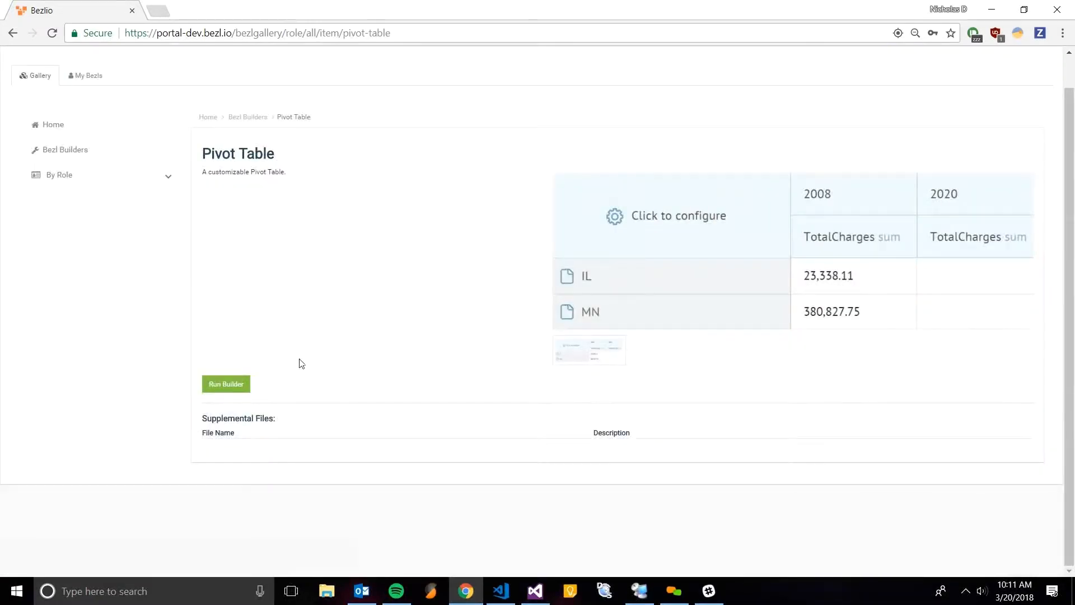
{"action": "left_click", "coordinate": [205, 383]}
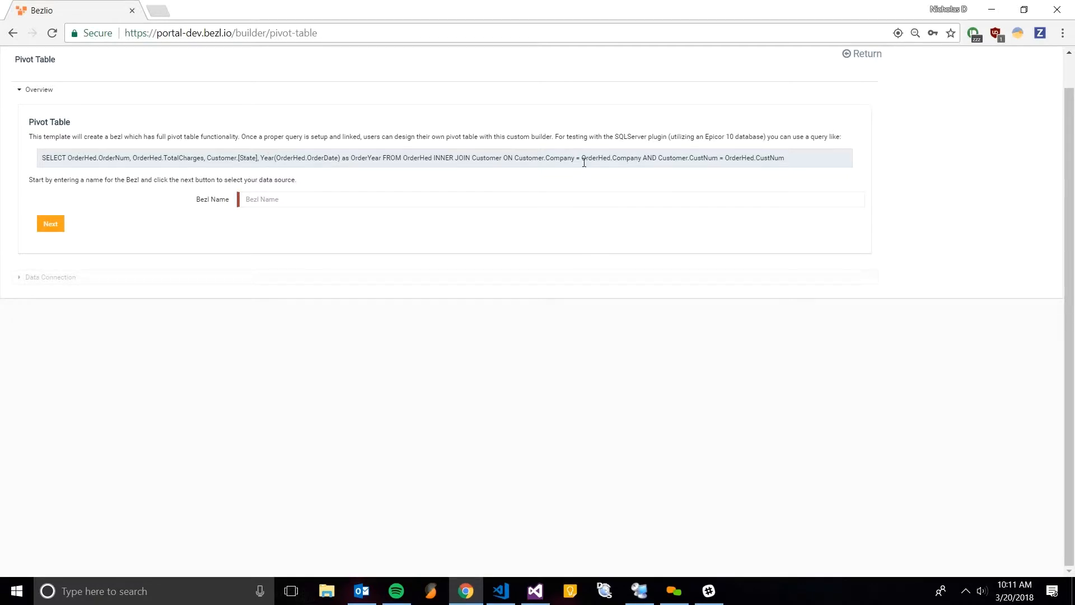
Name the new bezl Pivot Table and continue to its data connection settings
{"action": "left_click", "coordinate": [269, 199]}
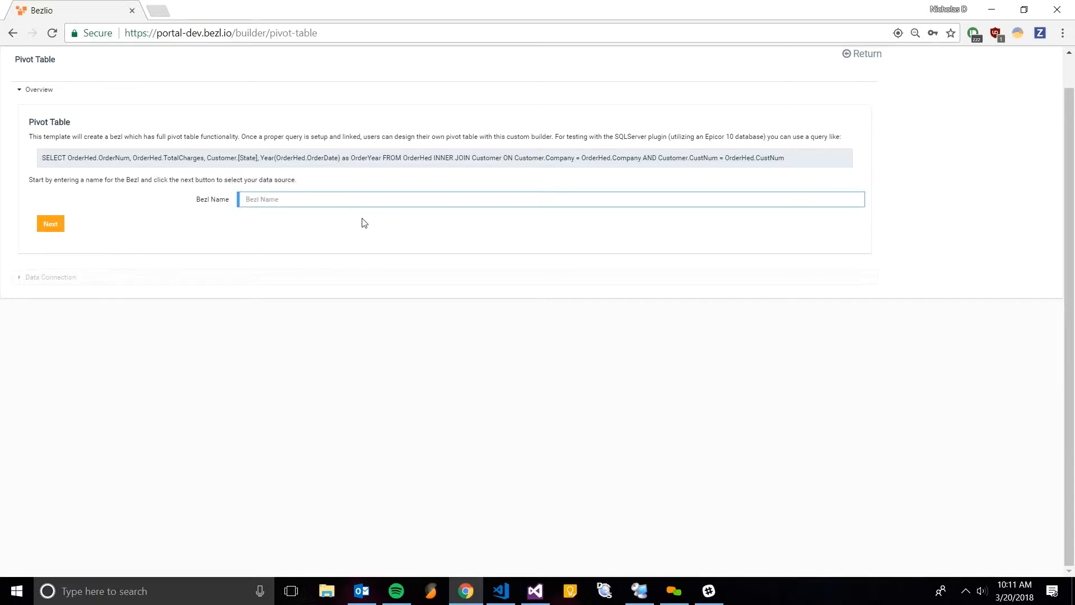
{"action": "type", "text": "Pivot Table"}
{"action": "left_click", "coordinate": [57, 226]}
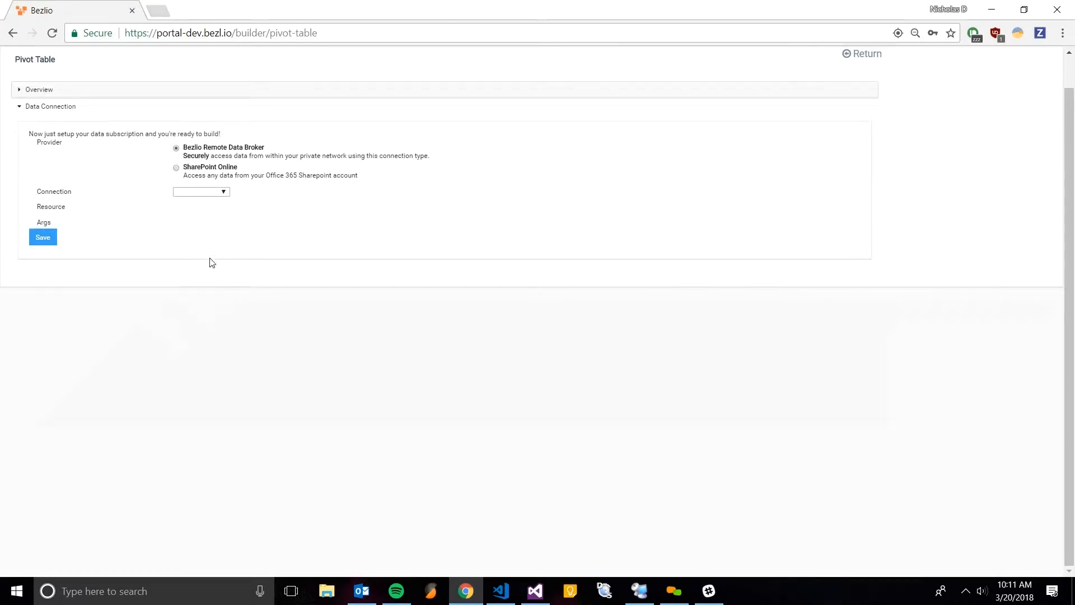
Set the data connection to SL with the sales-rep-queries resource and the query name PivotTable
{"action": "left_click", "coordinate": [197, 192]}
{"action": "left_click", "coordinate": [197, 201]}
{"action": "left_click", "coordinate": [198, 209]}
{"action": "scroll", "coordinate": [217, 314], "scroll_direction": "down", "scroll_amount": 3}
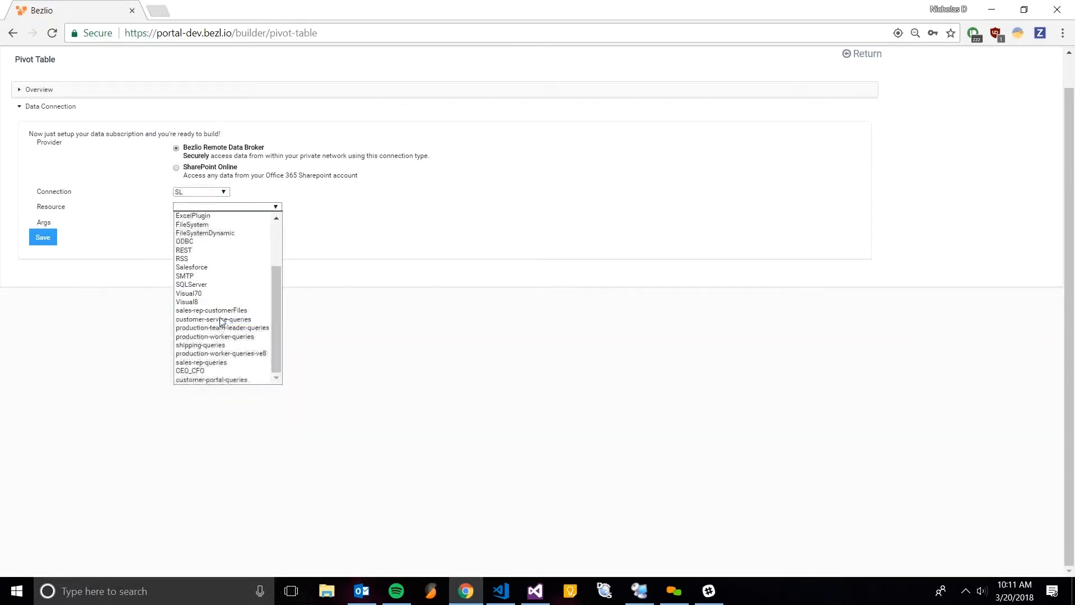
{"action": "left_click", "coordinate": [217, 363]}
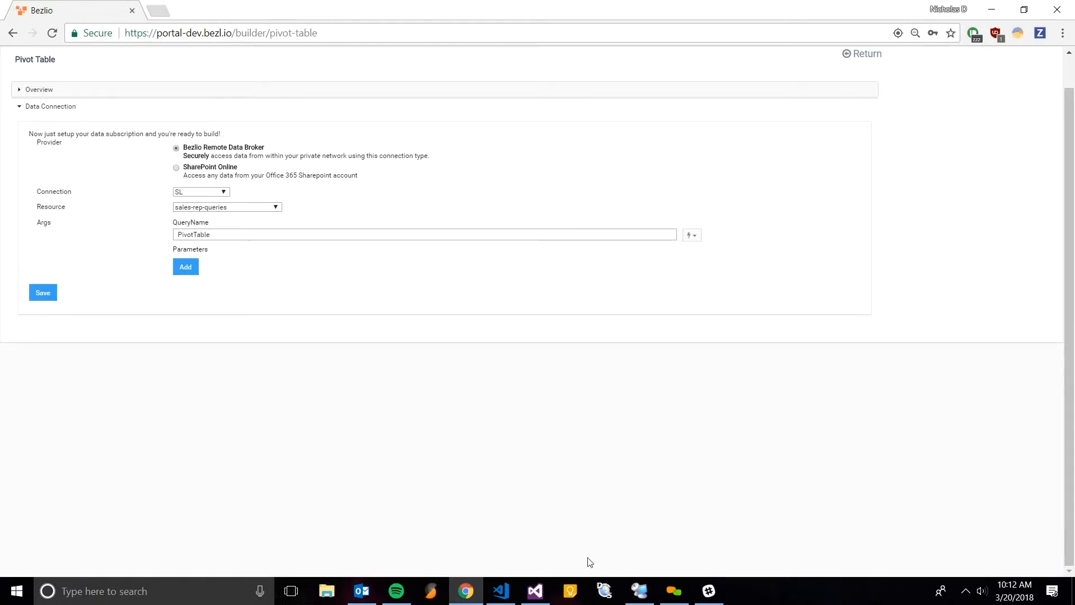
Review the PivotTable SQL file in Remote Desktop Connection Manager, return to the Bezlio builder and save the bezl
{"action": "left_click", "coordinate": [645, 598]}
{"action": "double_click", "coordinate": [265, 359]}
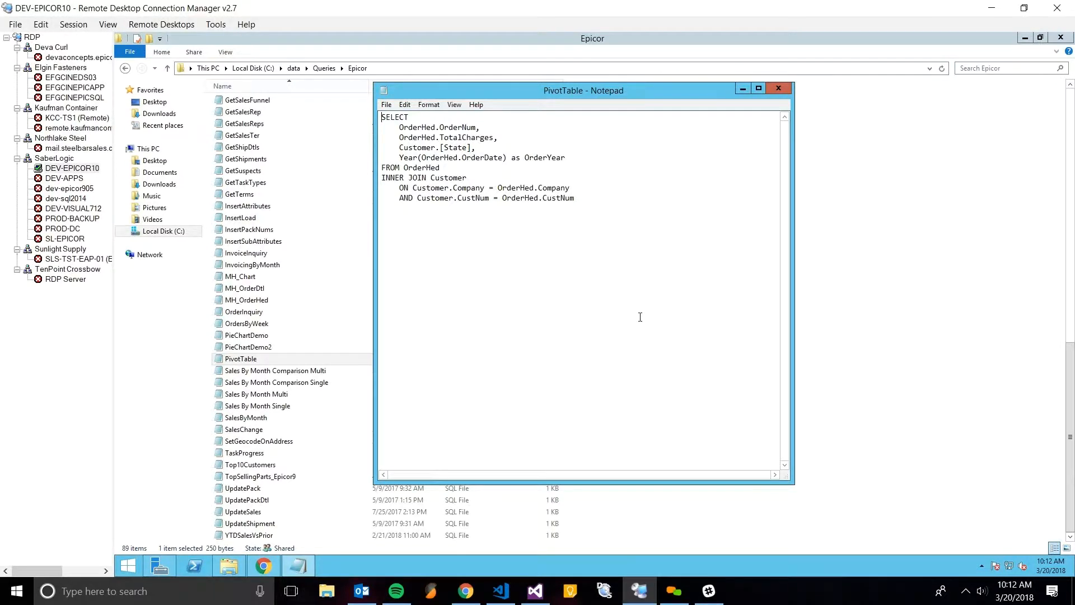
{"action": "left_click", "coordinate": [992, 7]}
{"action": "left_click", "coordinate": [41, 293]}
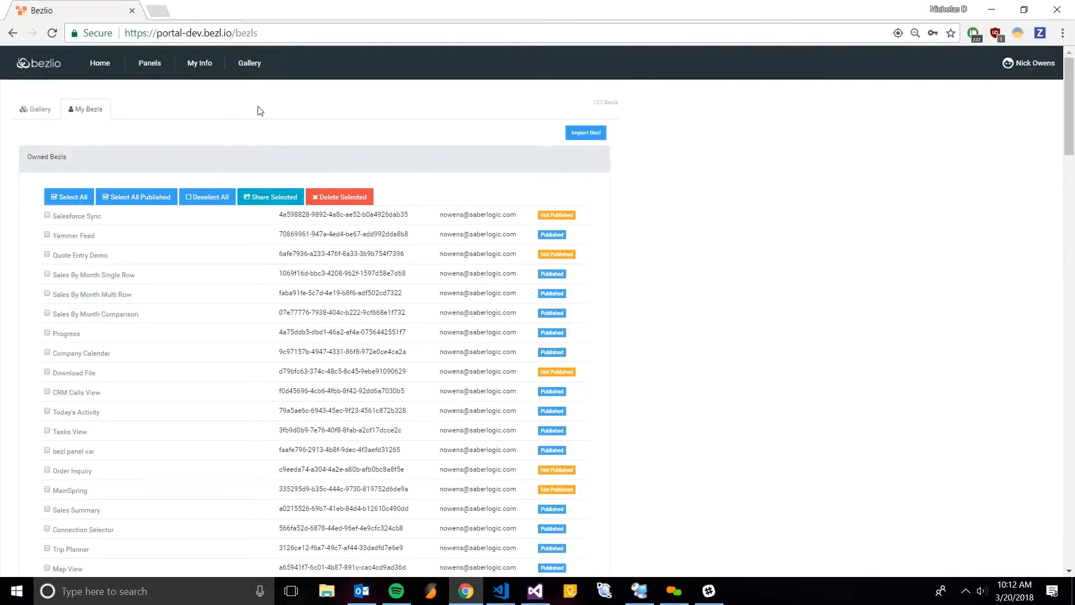
Create a new Bezlio panel named Pivot Table
{"action": "left_click", "coordinate": [150, 65]}
{"action": "left_click", "coordinate": [42, 128]}
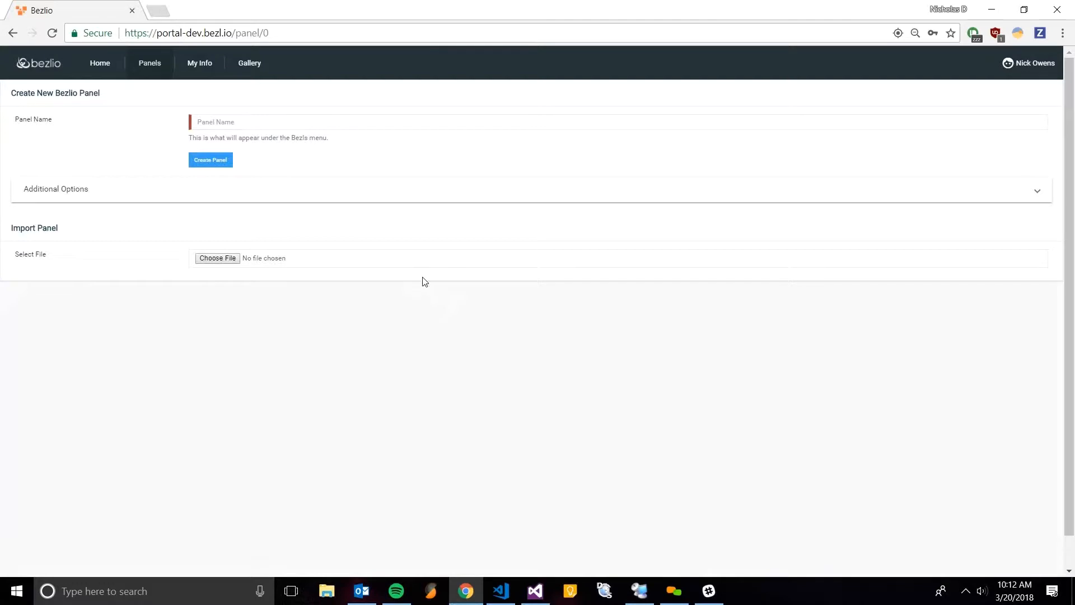
{"action": "left_click", "coordinate": [257, 123]}
{"action": "left_click", "coordinate": [257, 123]}
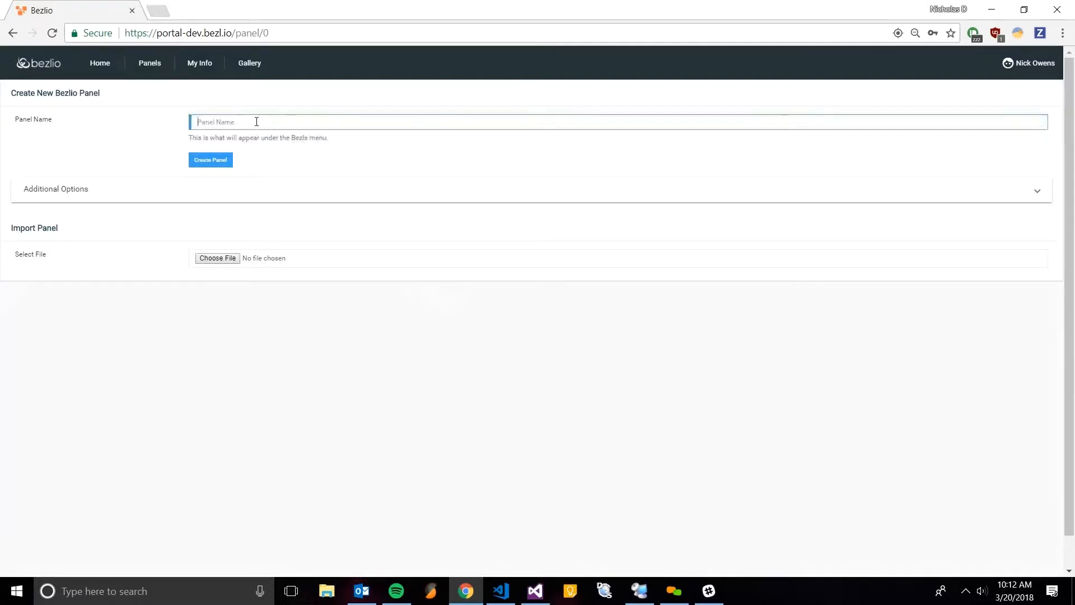
{"action": "type", "text": "Pivot Table"}
{"action": "left_click", "coordinate": [208, 162]}
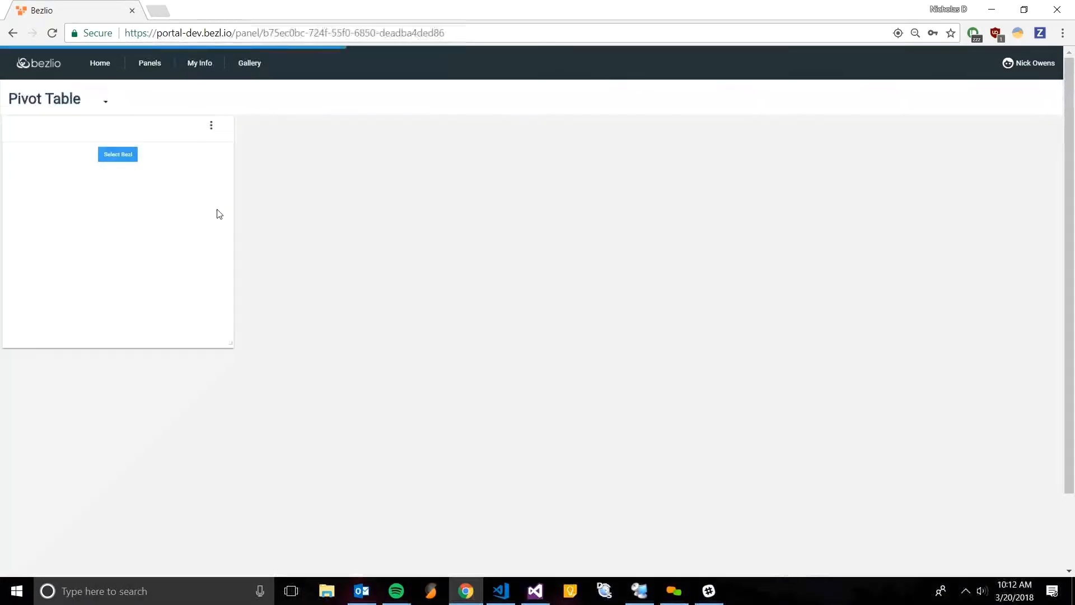
Choose the owned Pivot Table bezl as the content of the panel's empty tile
{"action": "left_click", "coordinate": [118, 154]}
{"action": "scroll", "coordinate": [305, 270], "scroll_direction": "down", "scroll_amount": 20}
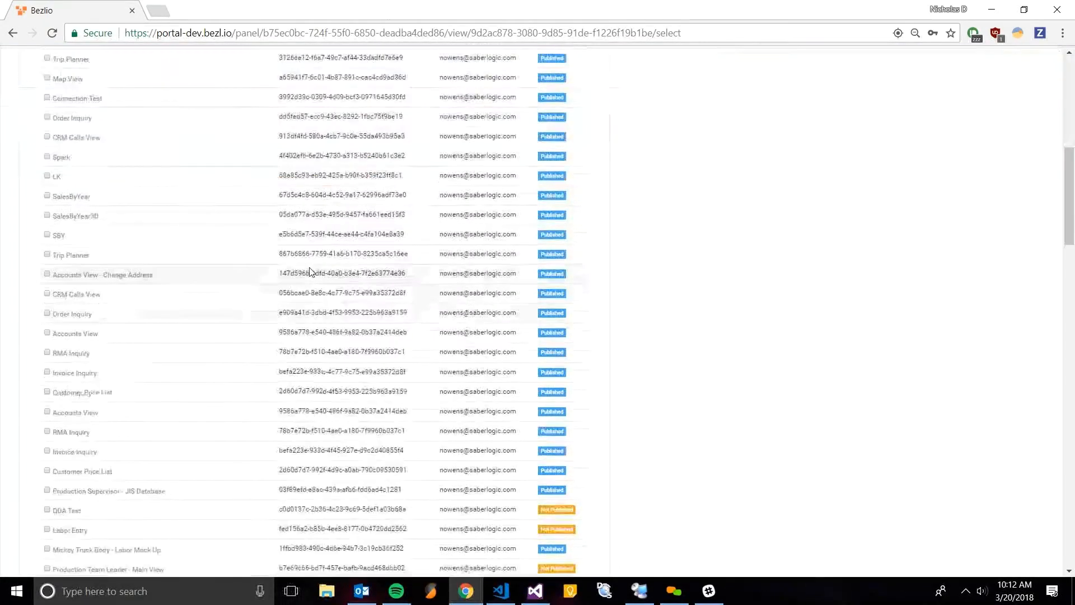
{"action": "scroll", "coordinate": [304, 273], "scroll_direction": "down", "scroll_amount": 10}
{"action": "left_click", "coordinate": [220, 285]}
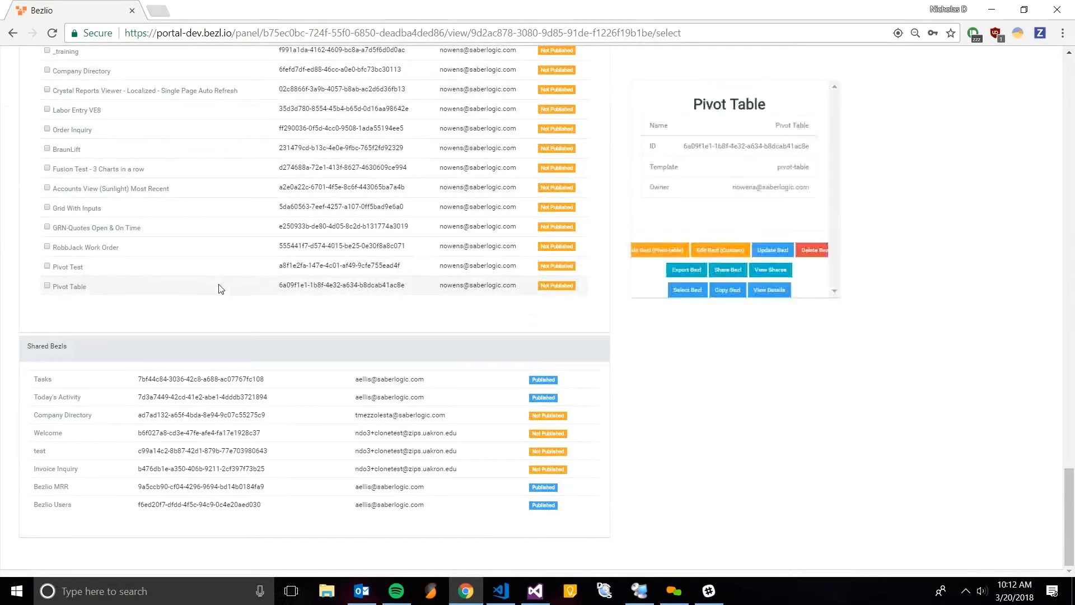
{"action": "left_click", "coordinate": [687, 290]}
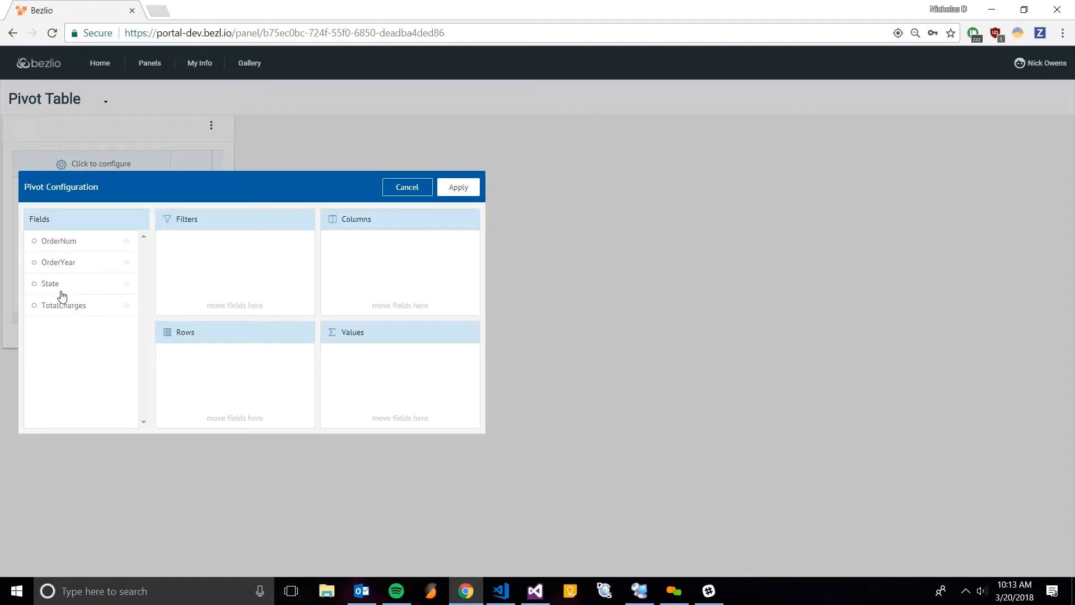
Configure the pivot with State as filter, OrderYear as rows and TotalCharges as values, and enlarge the tile
{"action": "mouse_move", "coordinate": [57, 293]}
{"action": "left_mouse_down"}
{"action": "mouse_move", "coordinate": [207, 271]}
{"action": "mouse_move", "coordinate": [164, 295]}
{"action": "left_mouse_up"}
{"action": "left_click_drag", "start_coordinate": [69, 273], "coordinate": [233, 389]}
{"action": "left_click_drag", "start_coordinate": [53, 305], "coordinate": [375, 379]}
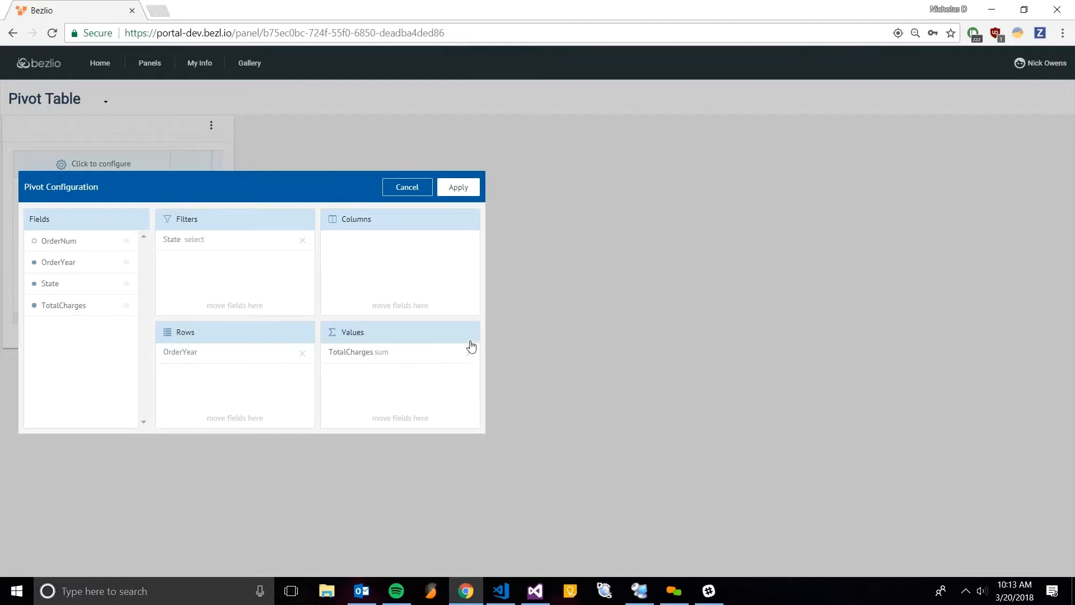
{"action": "left_click", "coordinate": [458, 188]}
{"action": "left_click_drag", "start_coordinate": [230, 344], "coordinate": [496, 525]}
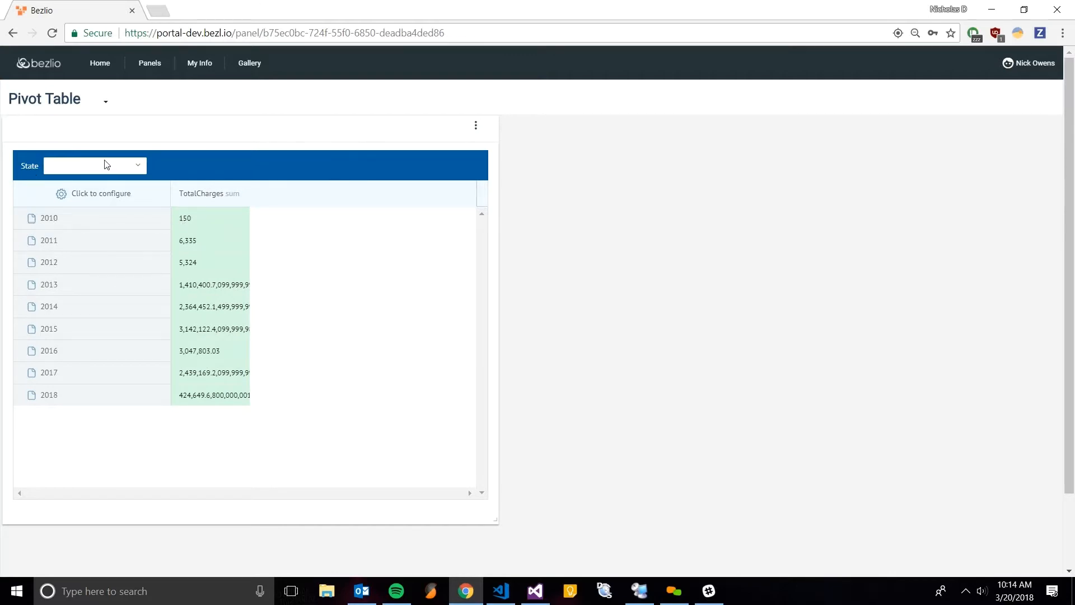
Try the State filter with CO and FL, and clear it to include all states again
{"action": "left_click", "coordinate": [136, 172]}
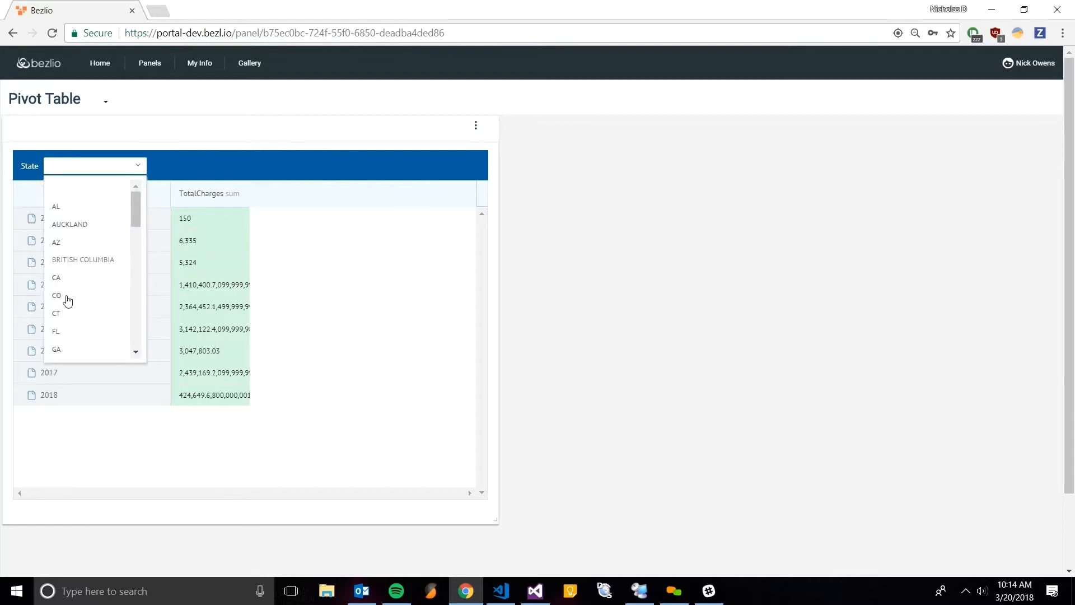
{"action": "left_click", "coordinate": [67, 298]}
{"action": "left_click", "coordinate": [124, 168]}
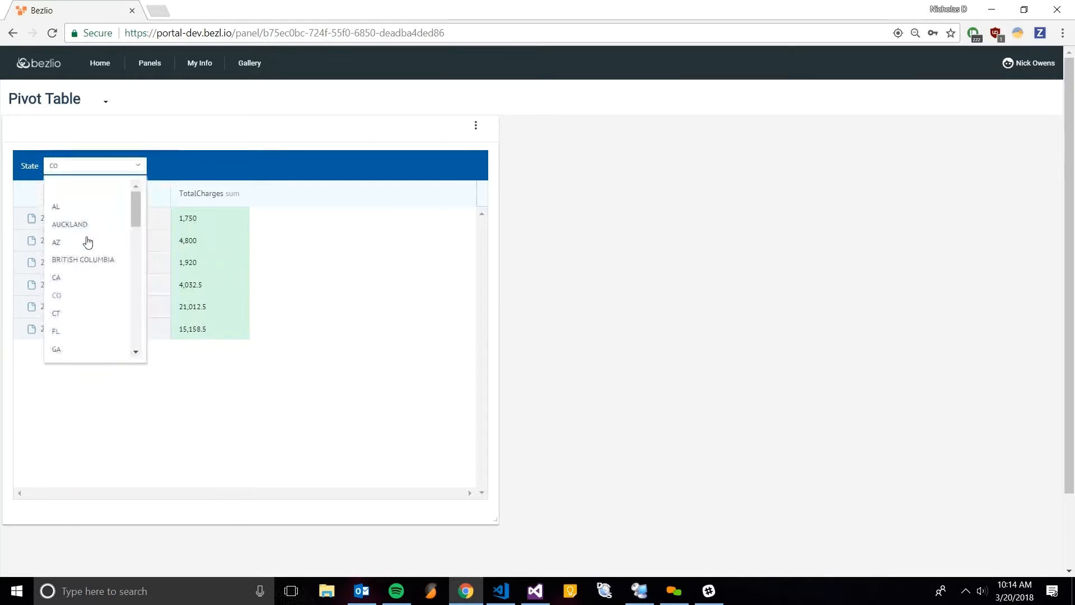
{"action": "left_click", "coordinate": [75, 337]}
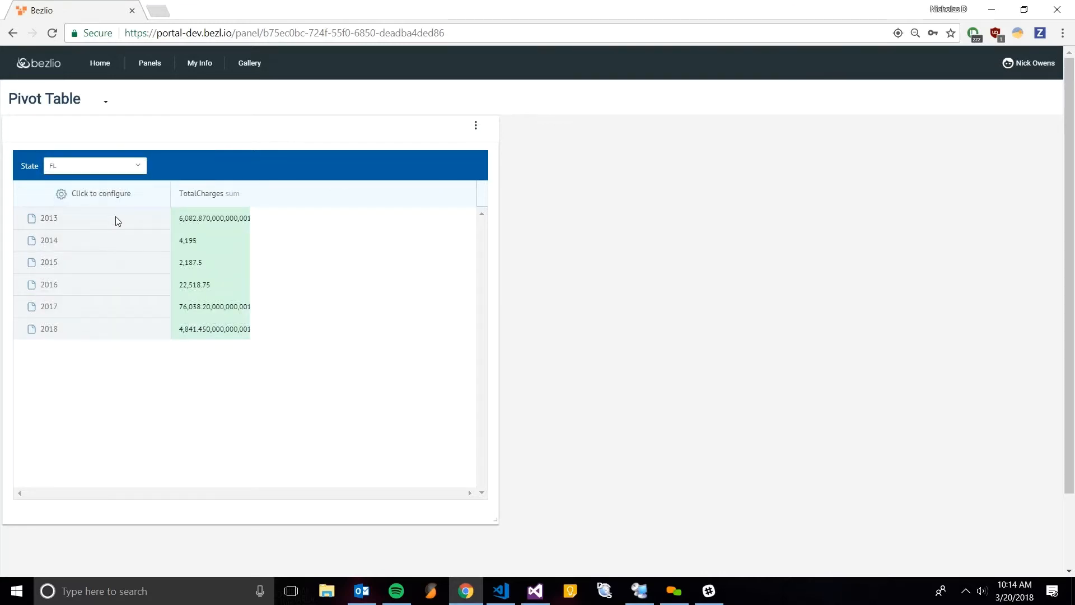
{"action": "left_click", "coordinate": [98, 166]}
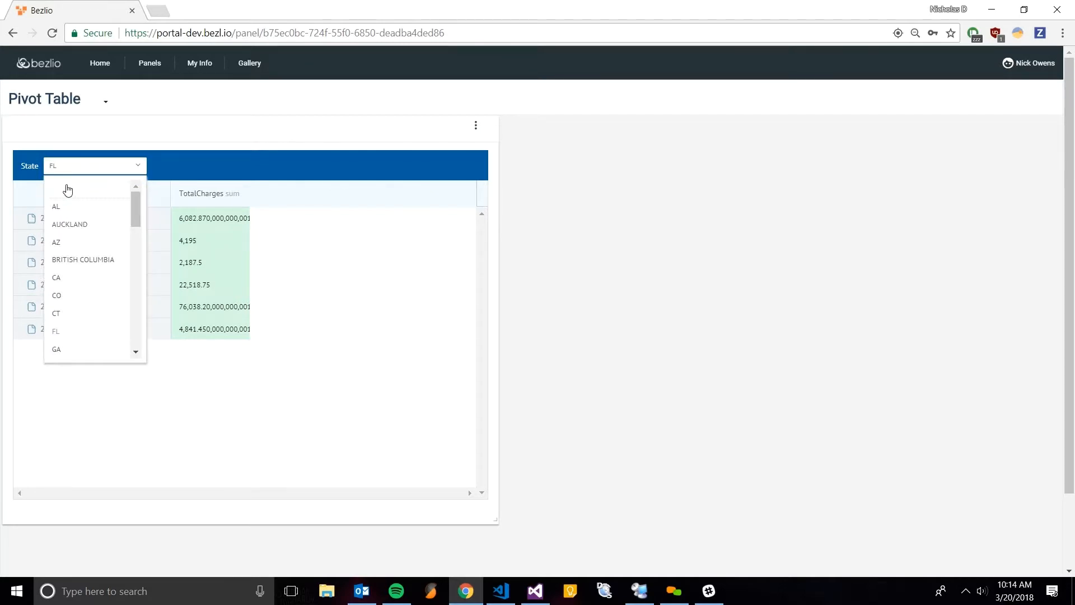
{"action": "left_click", "coordinate": [68, 190]}
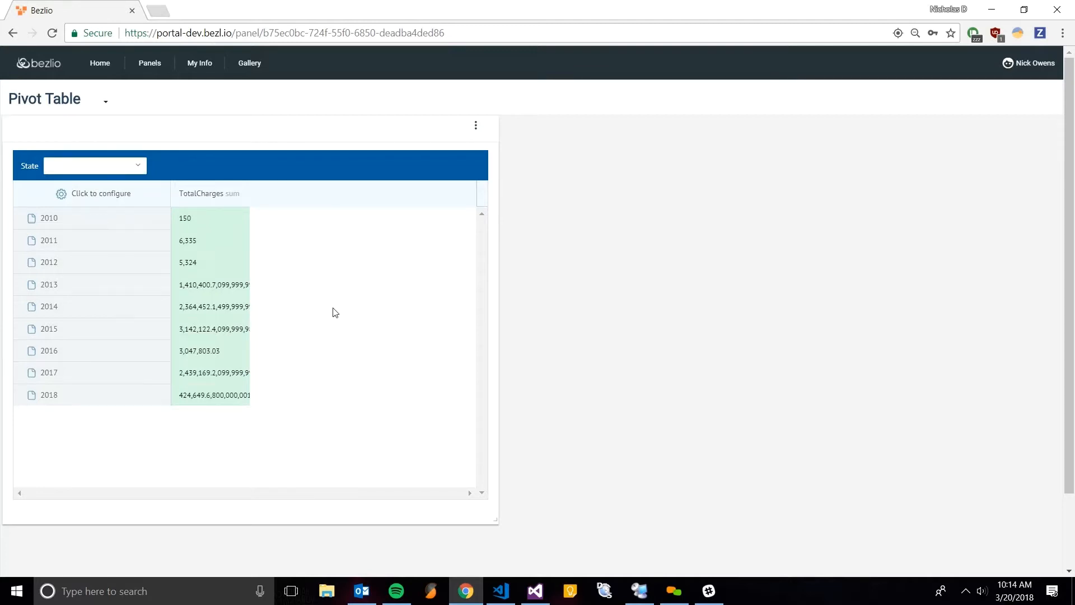
Add OrderNum as the column field in the pivot configuration and apply it
{"action": "left_click", "coordinate": [130, 195]}
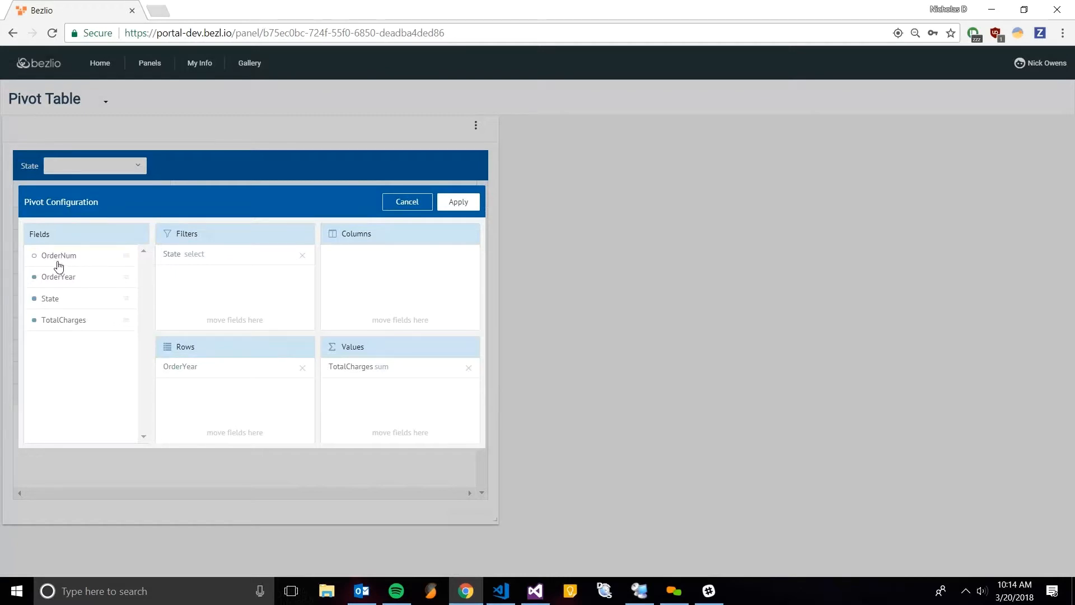
{"action": "left_click_drag", "start_coordinate": [75, 263], "coordinate": [372, 285]}
{"action": "left_click", "coordinate": [458, 202]}
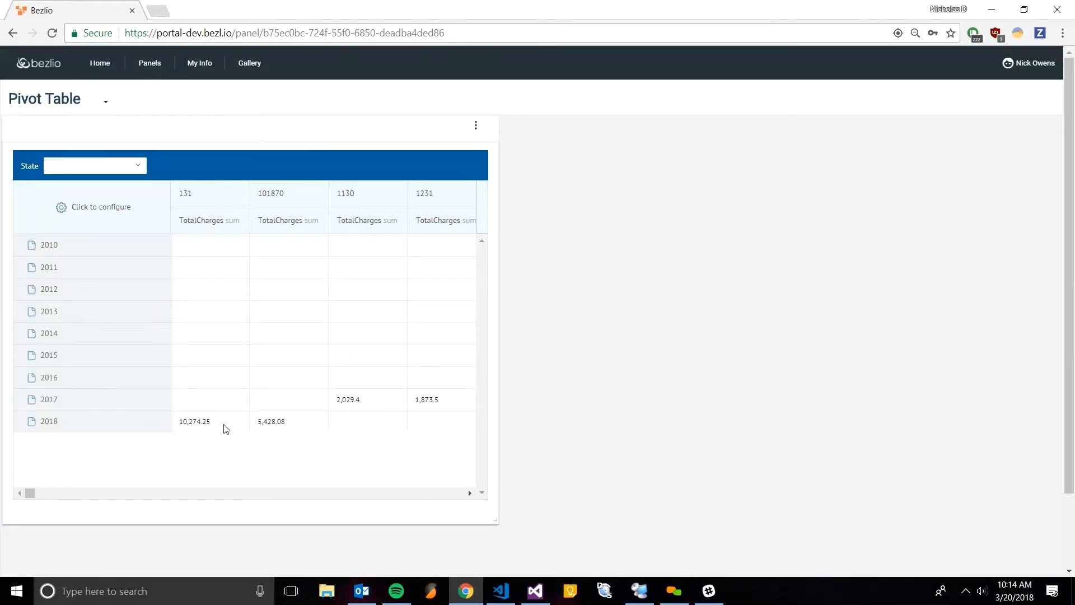
{"action": "mouse_move", "coordinate": [32, 492]}
{"action": "left_mouse_down"}
{"action": "mouse_move", "coordinate": [154, 505]}
{"action": "mouse_move", "coordinate": [27, 497]}
{"action": "left_mouse_up"}
Filter the pivot table to the state CO and look through its order columns
{"action": "left_click", "coordinate": [139, 168]}
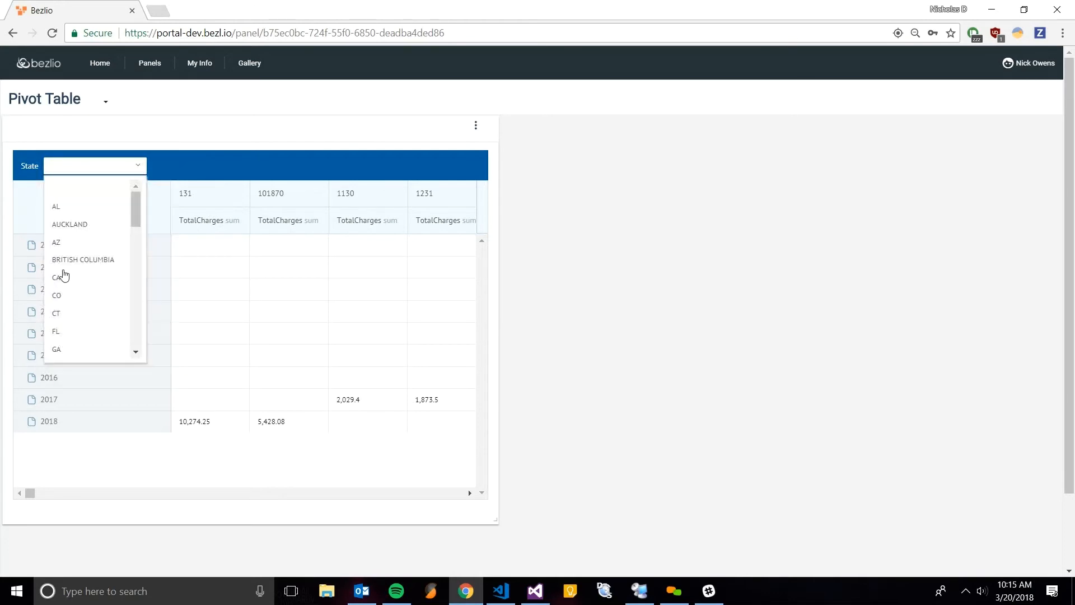
{"action": "left_click", "coordinate": [66, 301]}
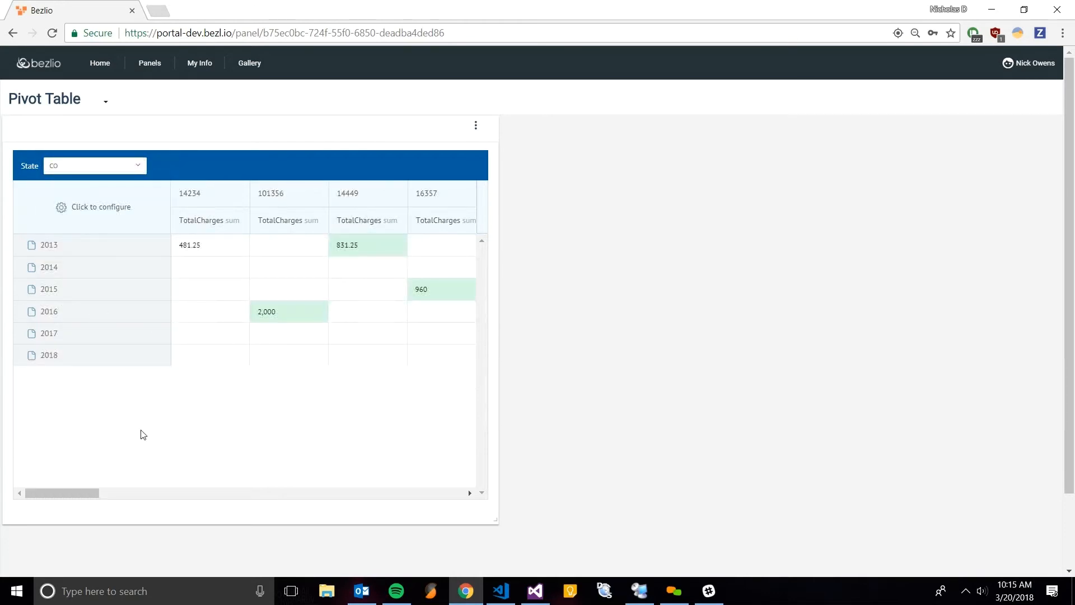
{"action": "mouse_move", "coordinate": [87, 492]}
{"action": "left_mouse_down"}
{"action": "mouse_move", "coordinate": [185, 509]}
{"action": "mouse_move", "coordinate": [81, 496]}
{"action": "left_mouse_up"}
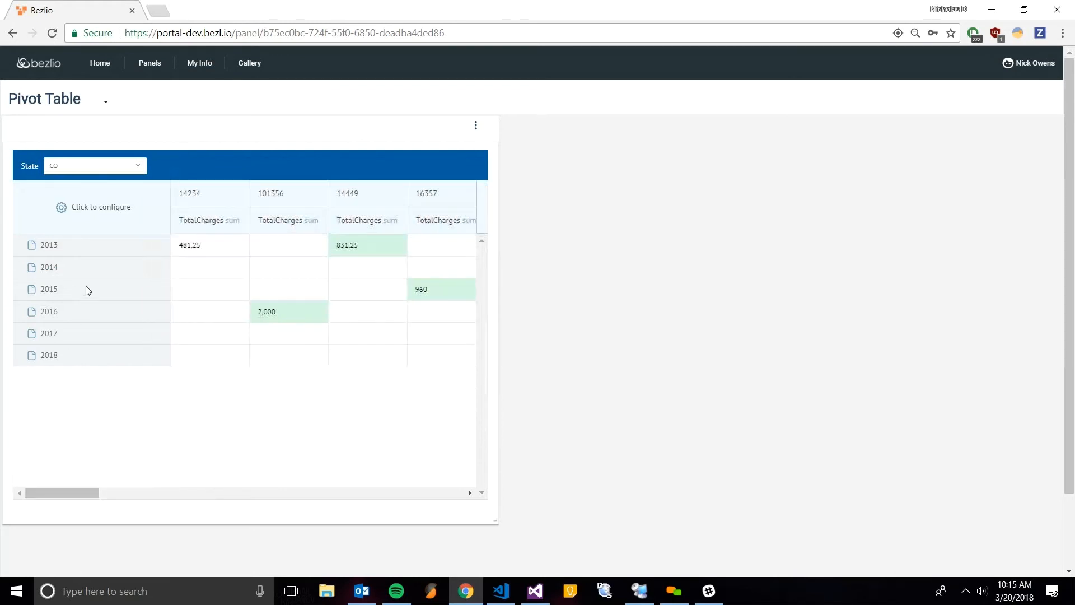
{"action": "left_click", "coordinate": [100, 230]}
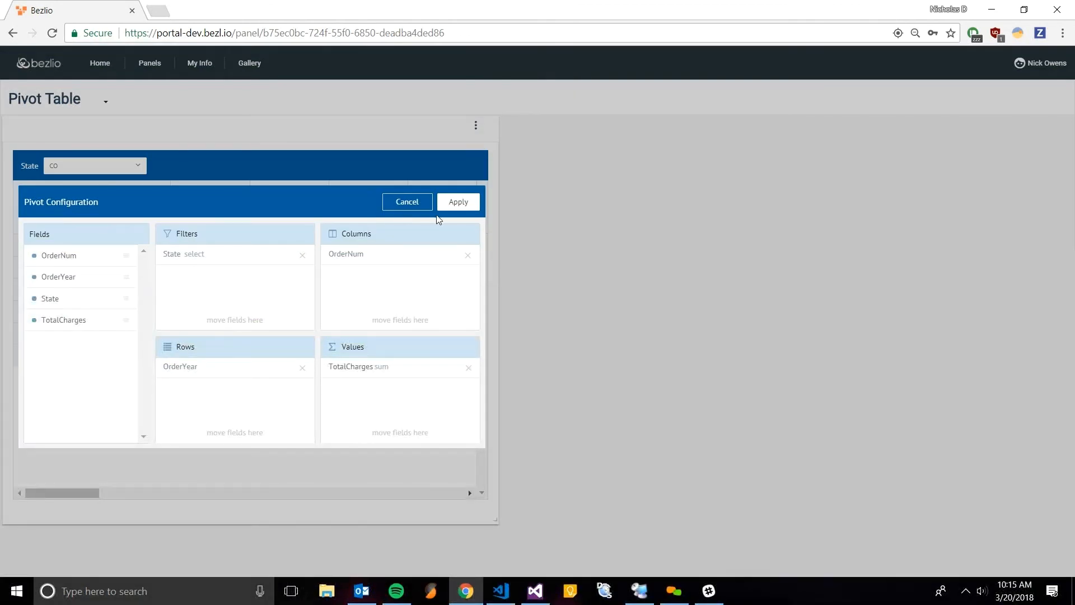
{"action": "left_click", "coordinate": [458, 202]}
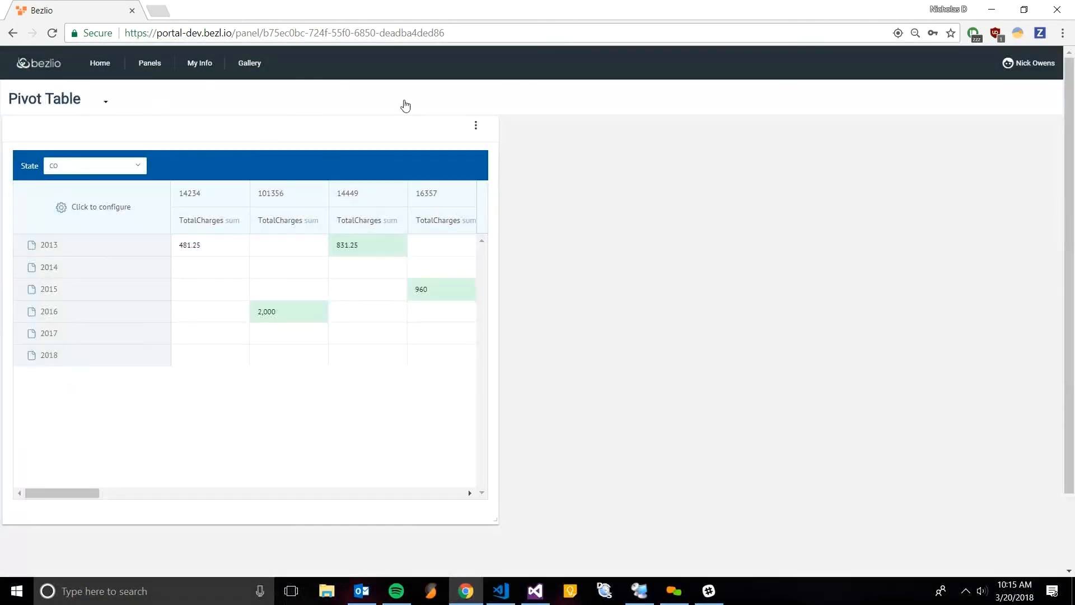